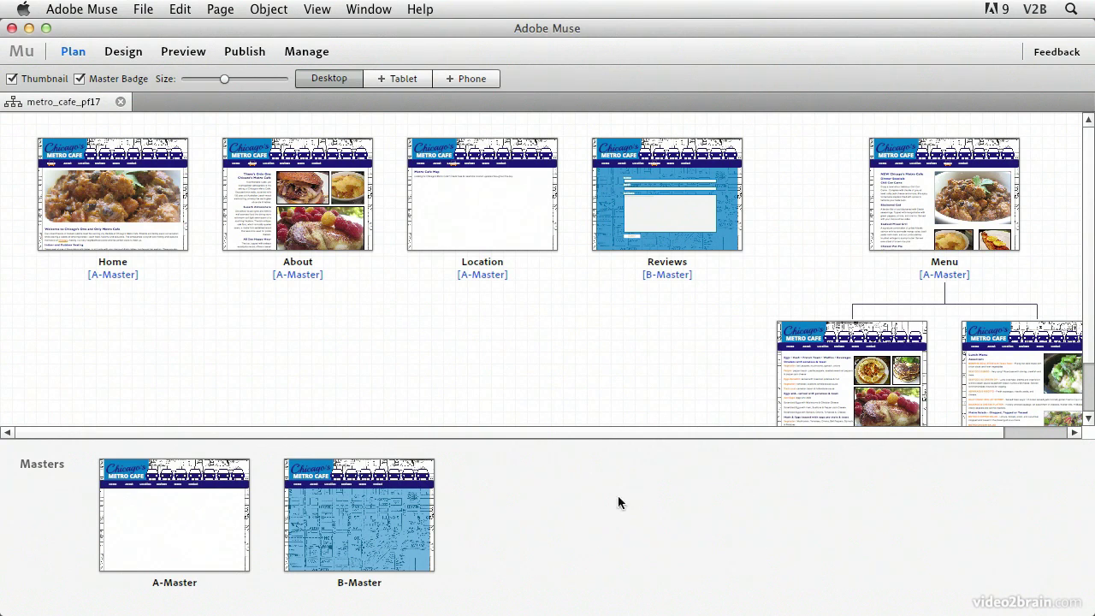
# Open the Location page in Design view and scroll down to the Metro Cafe Map heading
pyautogui.moveTo(489, 231)
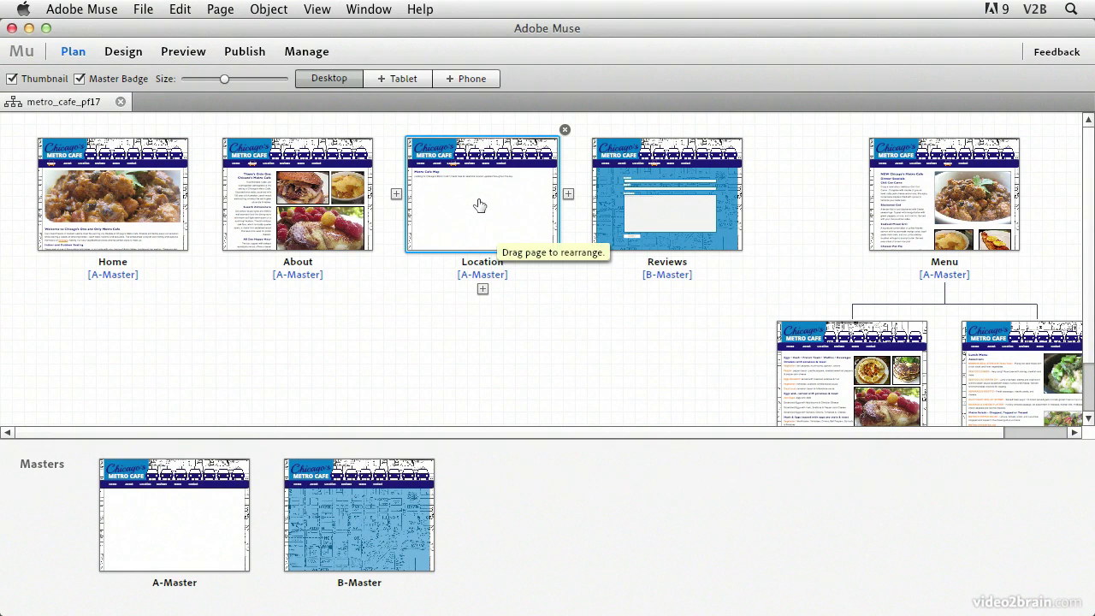
pyautogui.doubleClick(478, 205)
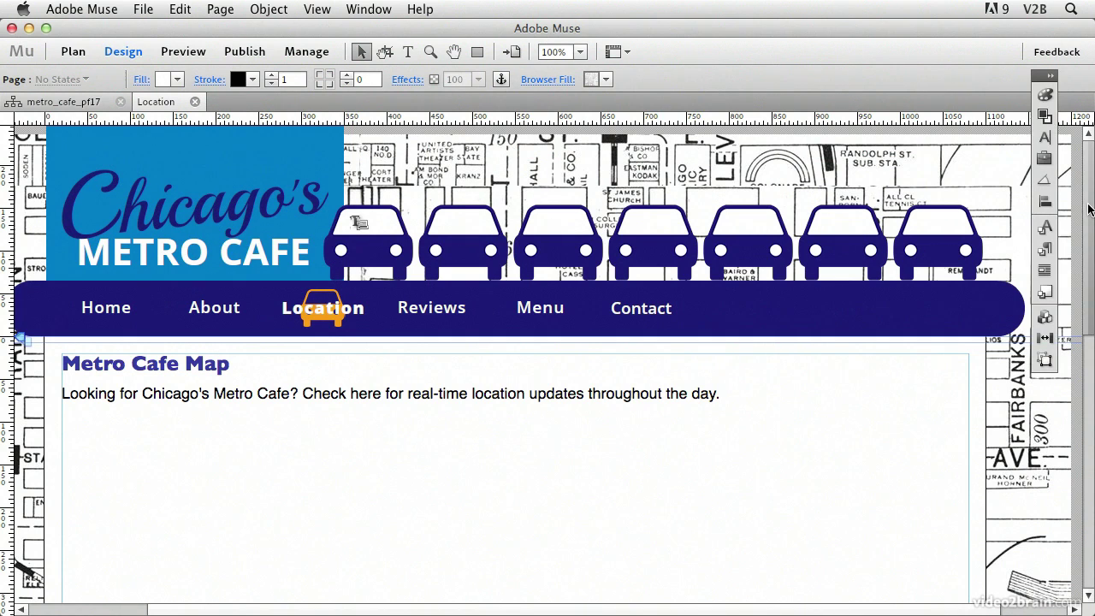
pyautogui.moveTo(1091, 209); pyautogui.dragTo(1092, 285)
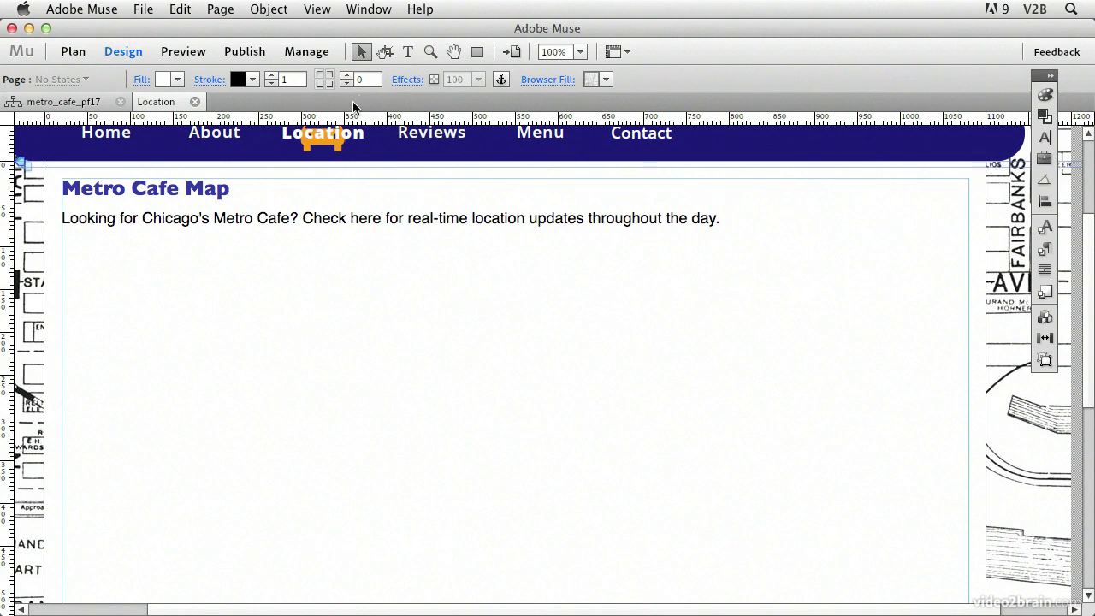
# Draw a 1060 × 458 px rectangle with the Rectangle tool below the intro text
pyautogui.click(477, 52)
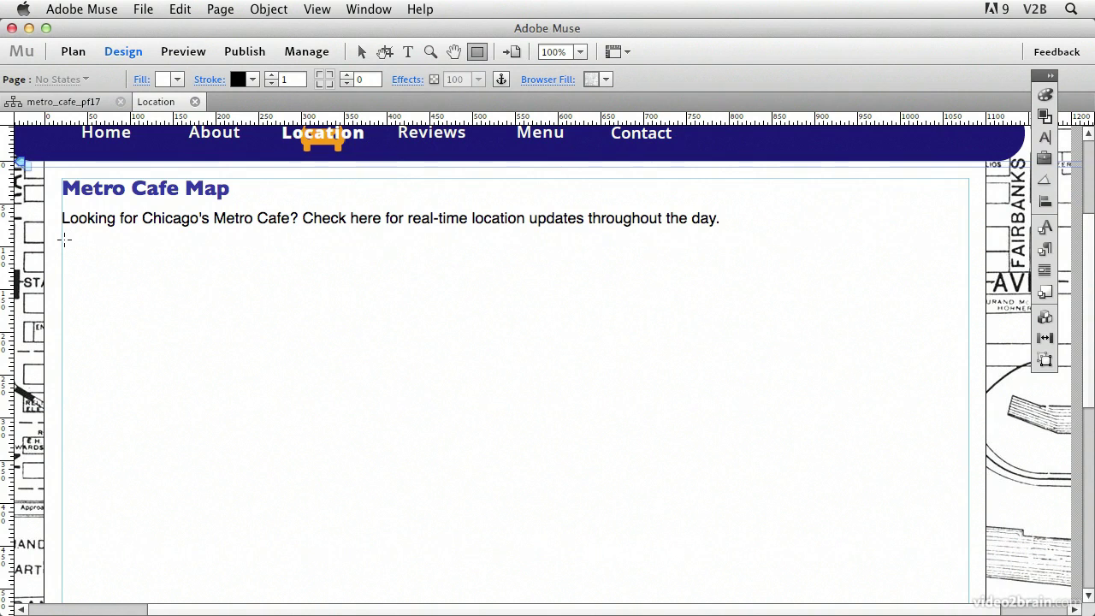
pyautogui.moveTo(62, 240); pyautogui.dragTo(967, 550)
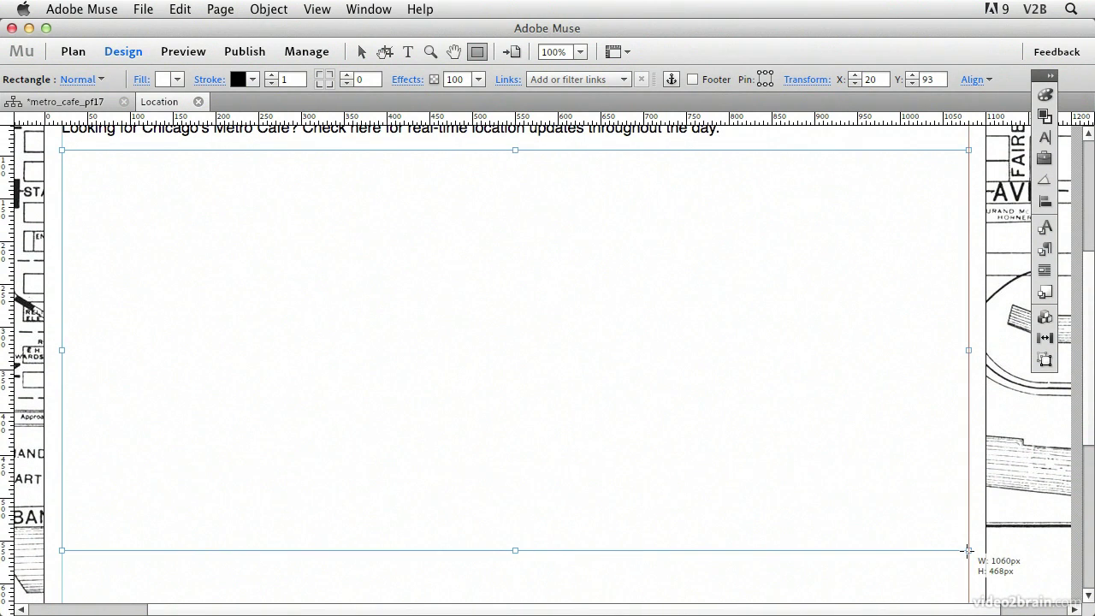
pyautogui.moveTo(968, 550); pyautogui.dragTo(967, 543)
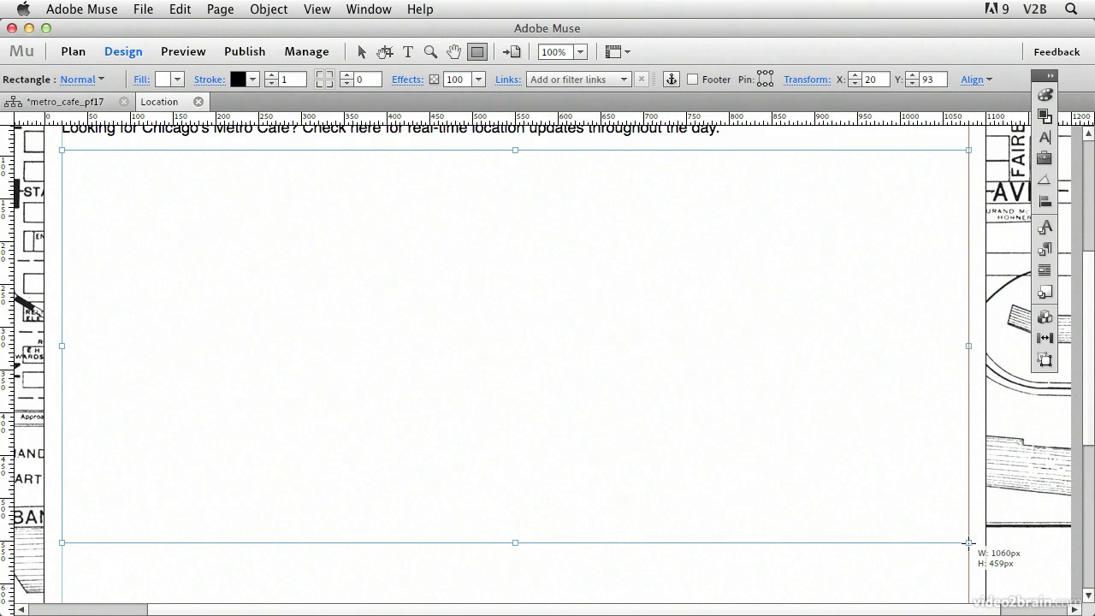
pyautogui.moveTo(968, 542); pyautogui.dragTo(968, 542)
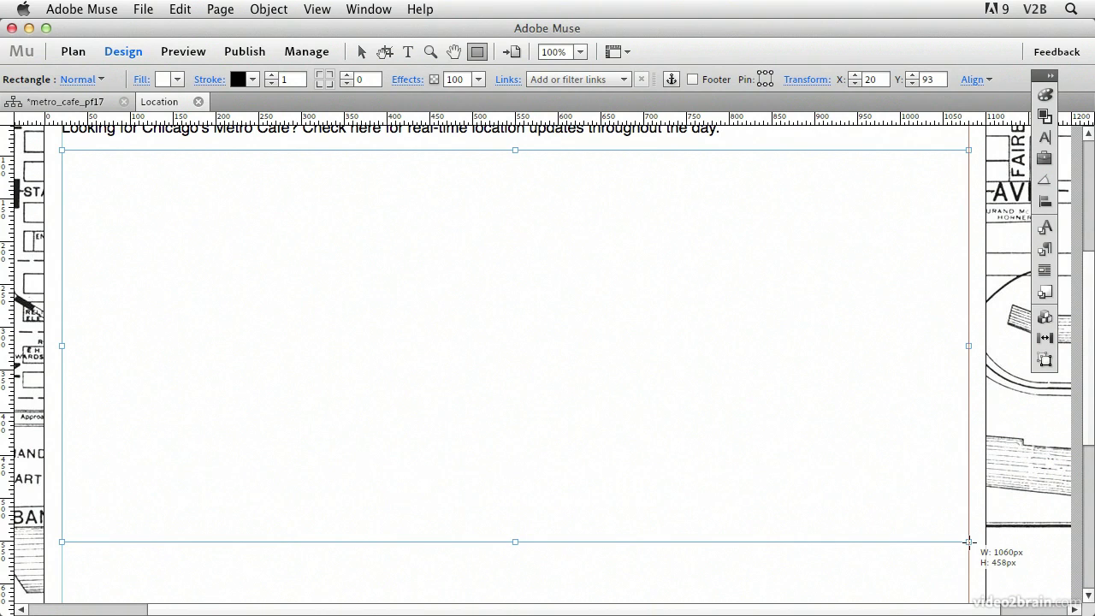
pyautogui.moveTo(969, 541); pyautogui.dragTo(969, 541)
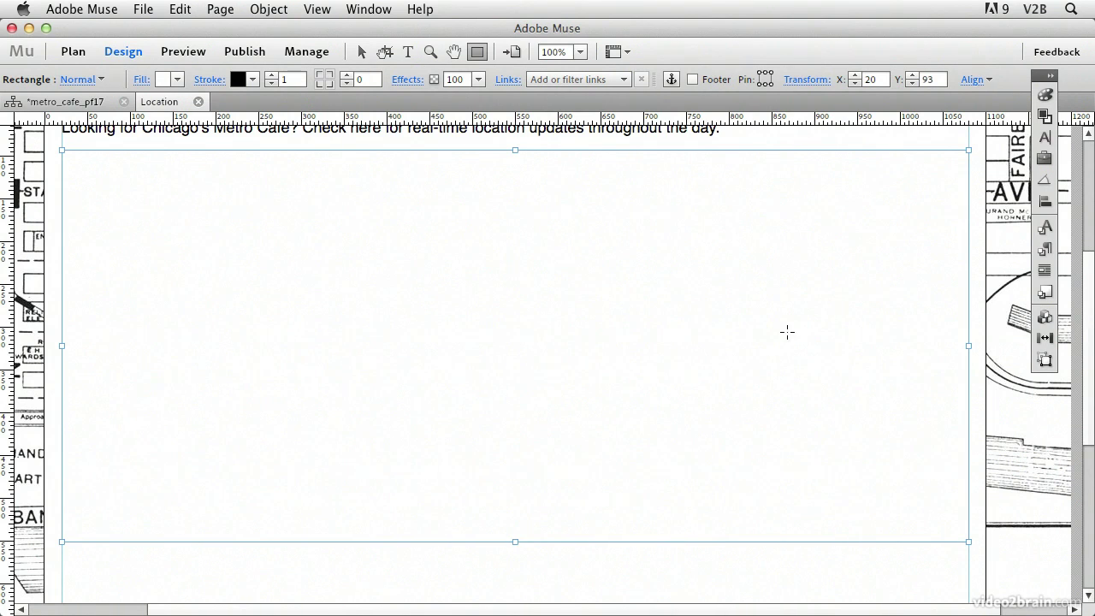
# Set the rectangle's height to 460 px in the Transform panel, then switch to Google Maps in Firefox
pyautogui.click(1050, 76)
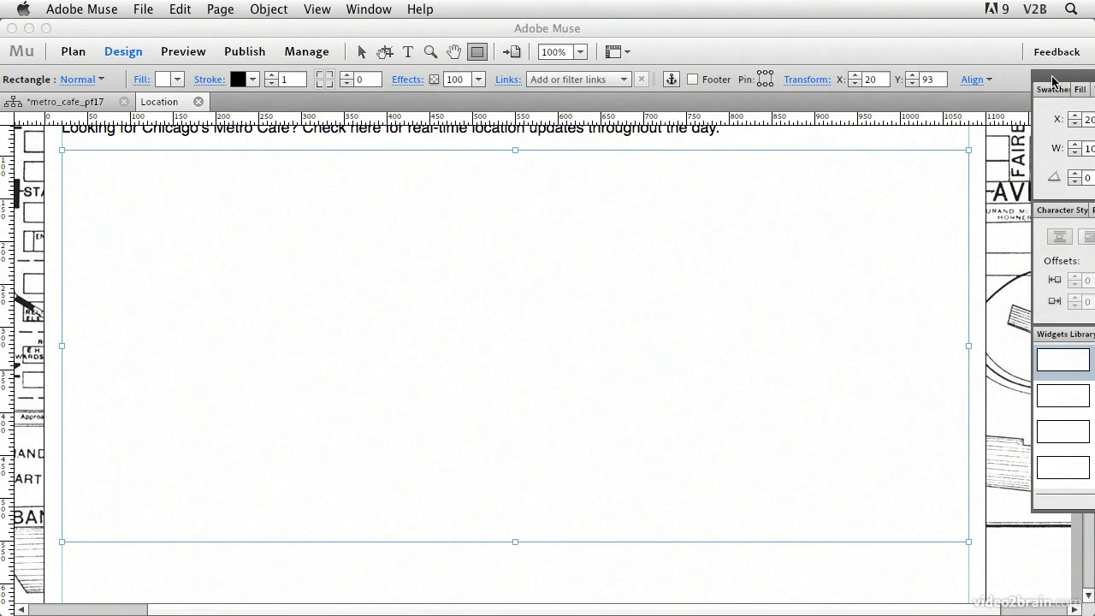
pyautogui.moveTo(1052, 81); pyautogui.dragTo(969, 101)
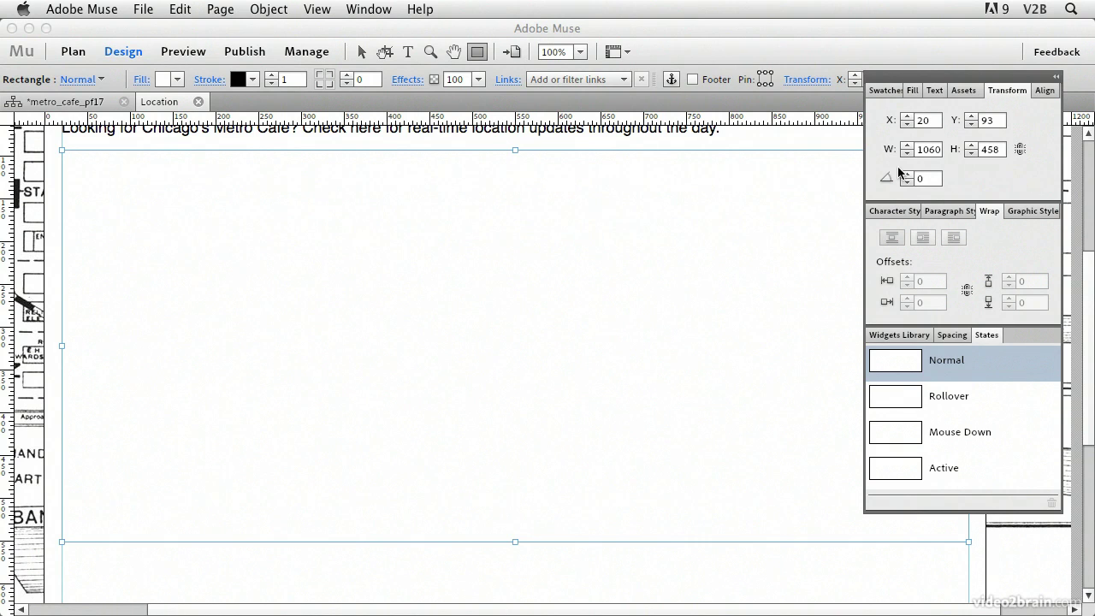
pyautogui.doubleClick(991, 150)
pyautogui.write('460')
pyautogui.press('Tab')
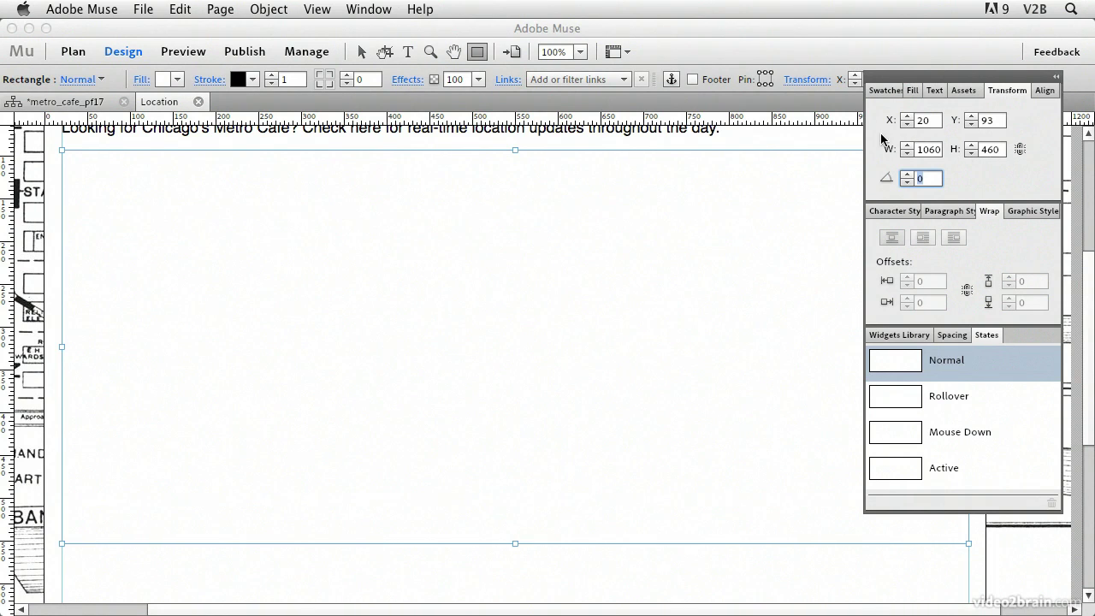
pyautogui.press('super+Tab')
pyautogui.press('super+Tab')
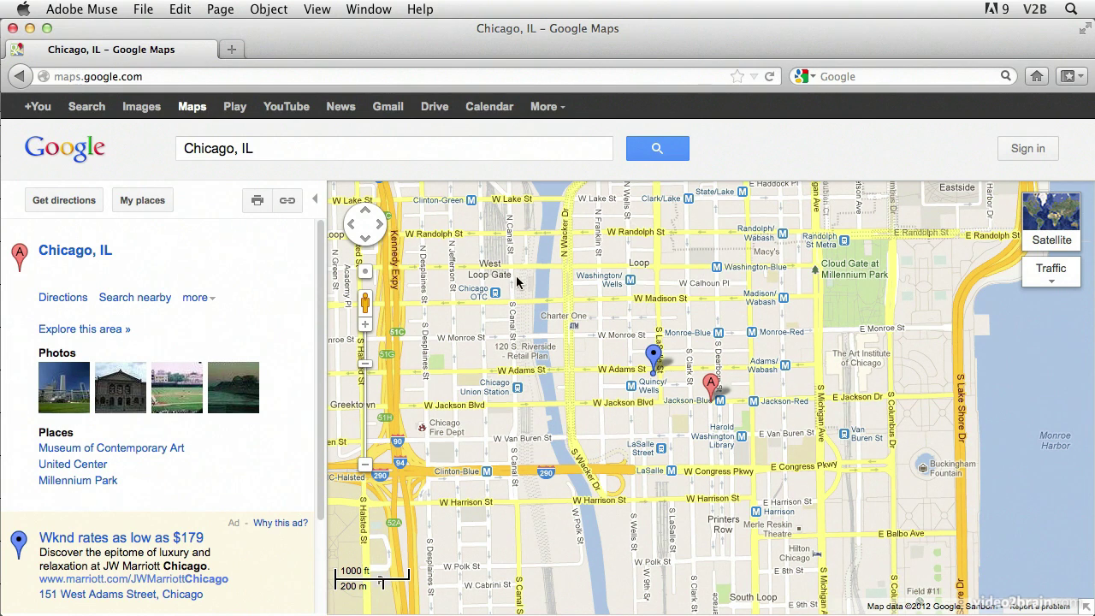
# Show the Chicago map's link and 425 × 350 iframe embed code
pyautogui.click(288, 207)
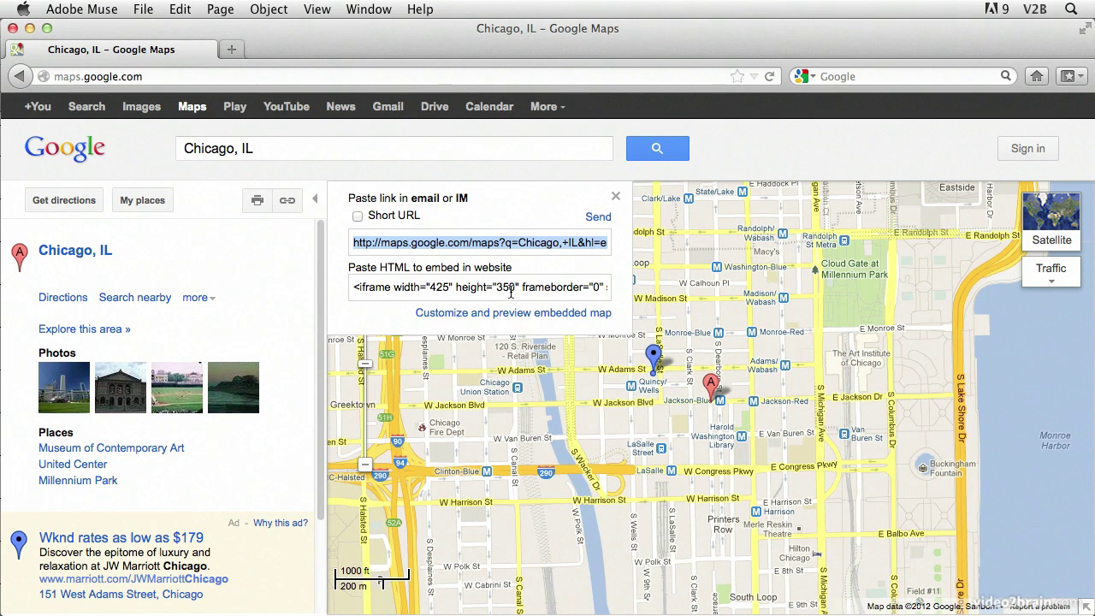
# Give the embedded map a custom 1060 × 460 size and scroll to its updated embed HTML
pyautogui.click(492, 314)
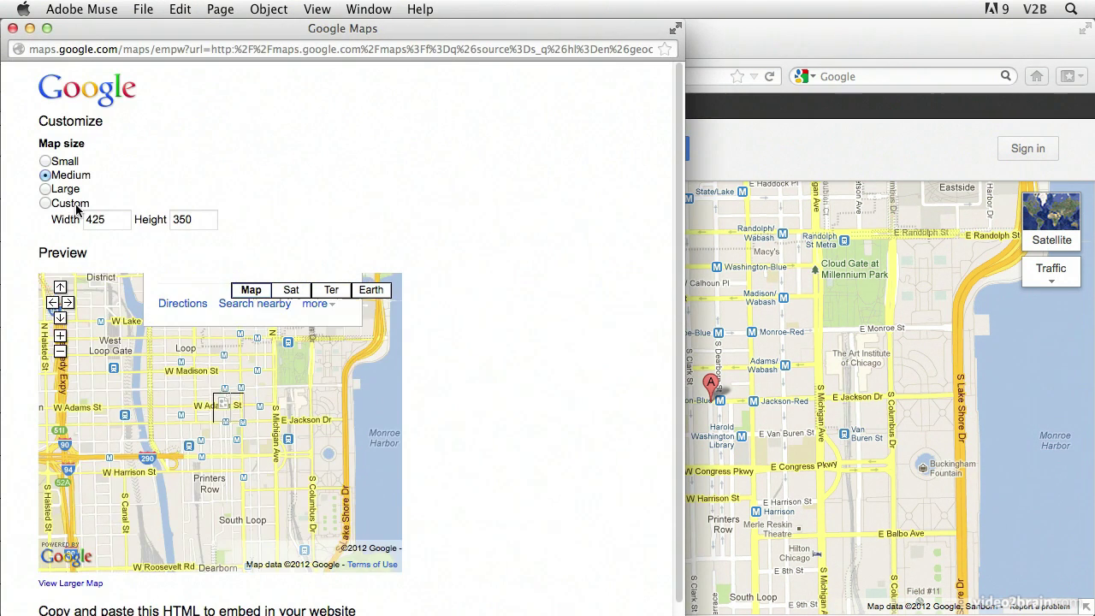
pyautogui.click(44, 203)
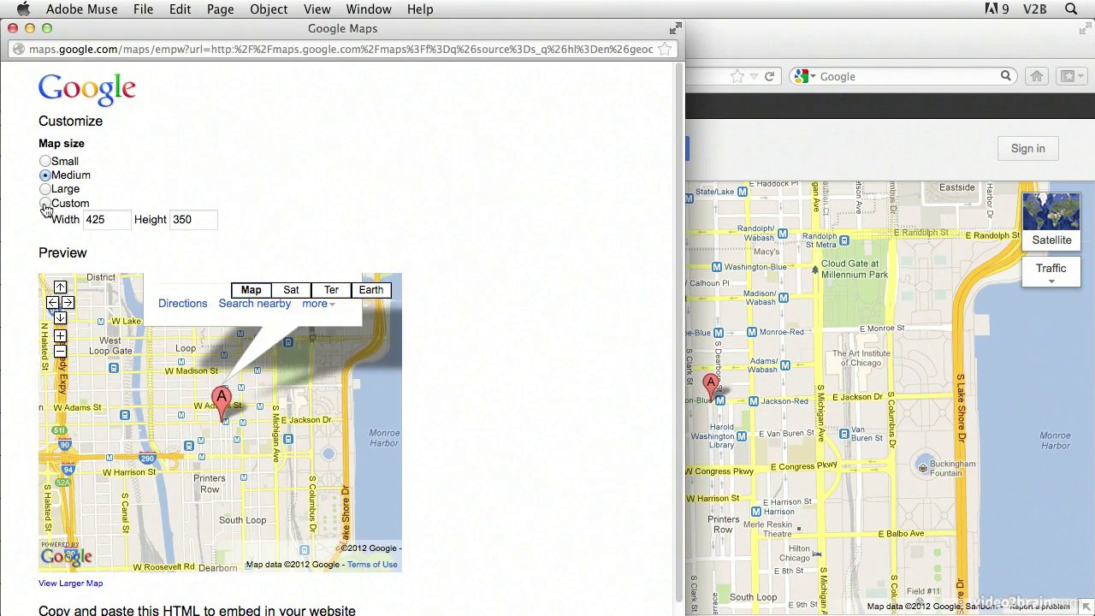
pyautogui.doubleClick(106, 220)
pyautogui.write('1060')
pyautogui.click(203, 221)
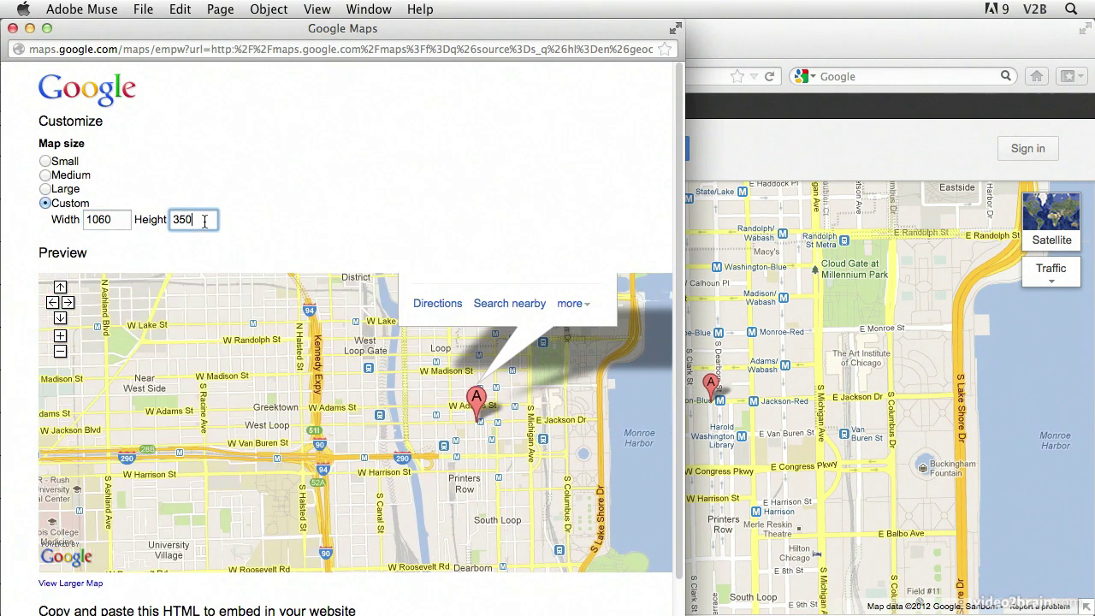
pyautogui.moveTo(204, 221); pyautogui.dragTo(154, 218)
pyautogui.write('460')
pyautogui.click(229, 229)
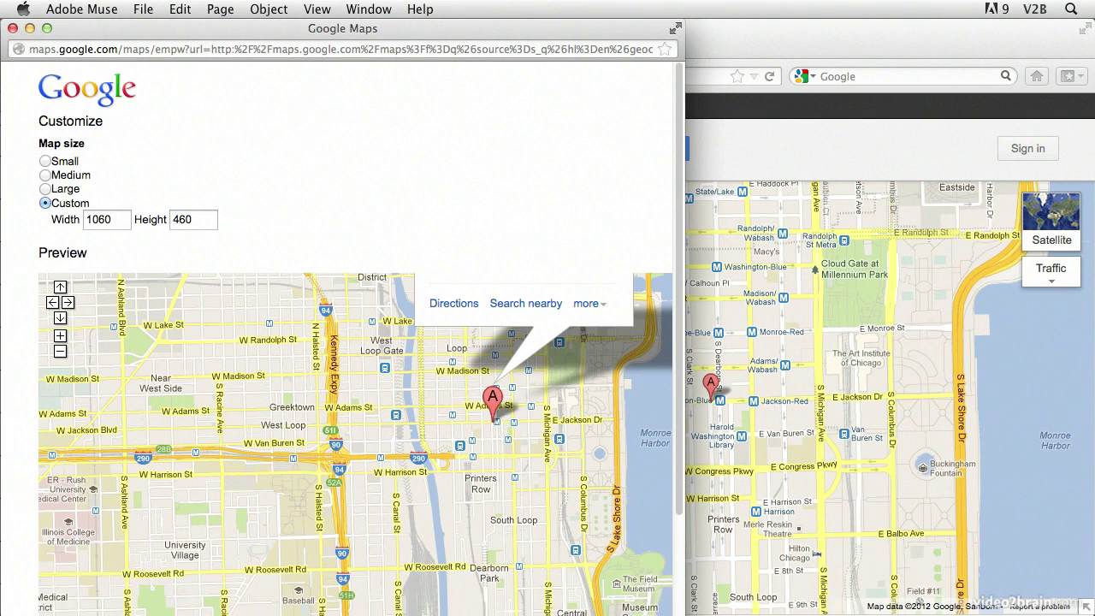
pyautogui.moveTo(680, 180); pyautogui.dragTo(674, 304)
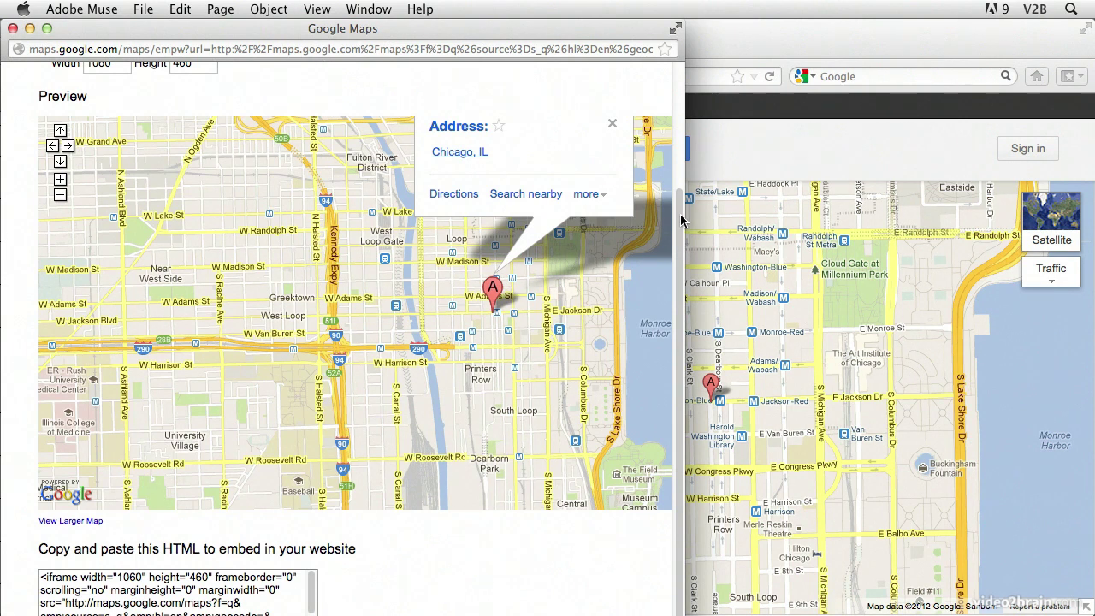
# Select all and copy the 1060 × 460 iframe code, then close the customize window
pyautogui.scroll(-1, 673, 231)
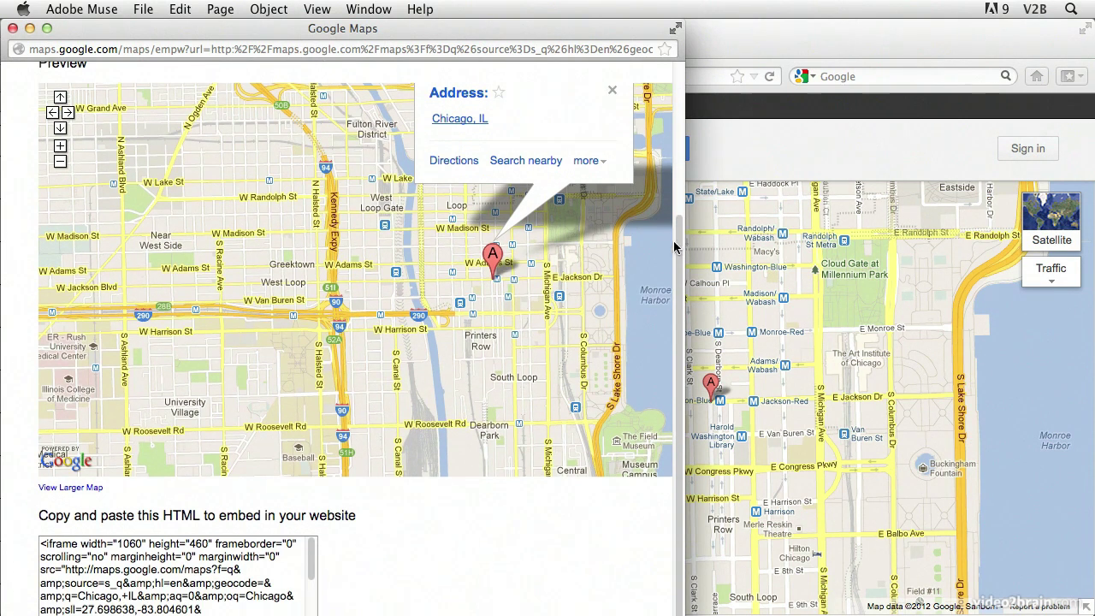
pyautogui.click(138, 572)
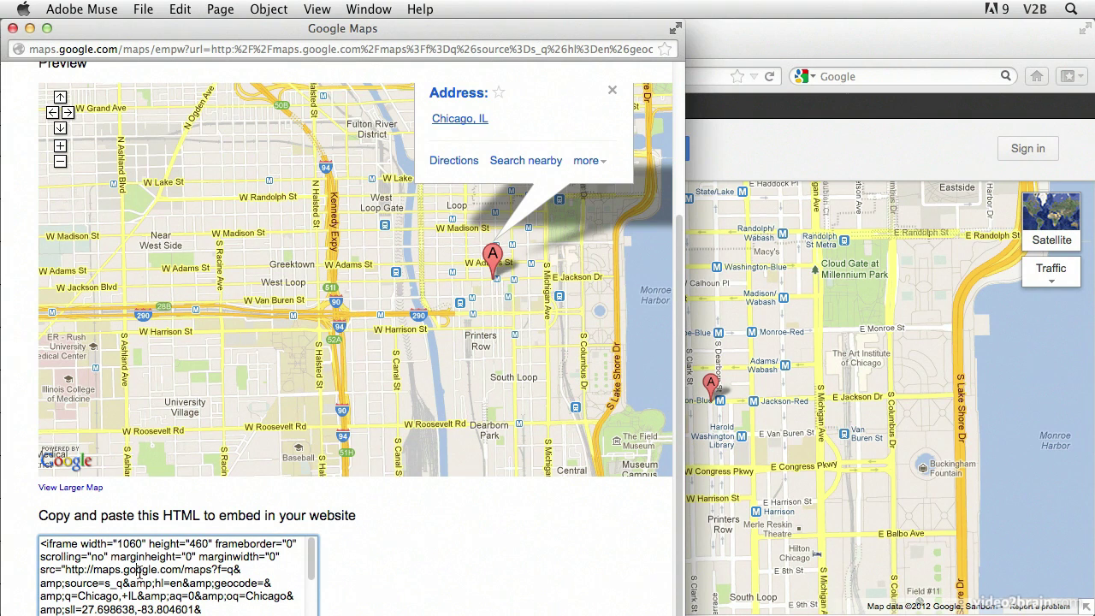
pyautogui.click(181, 9)
pyautogui.click(182, 10)
pyautogui.click(160, 11)
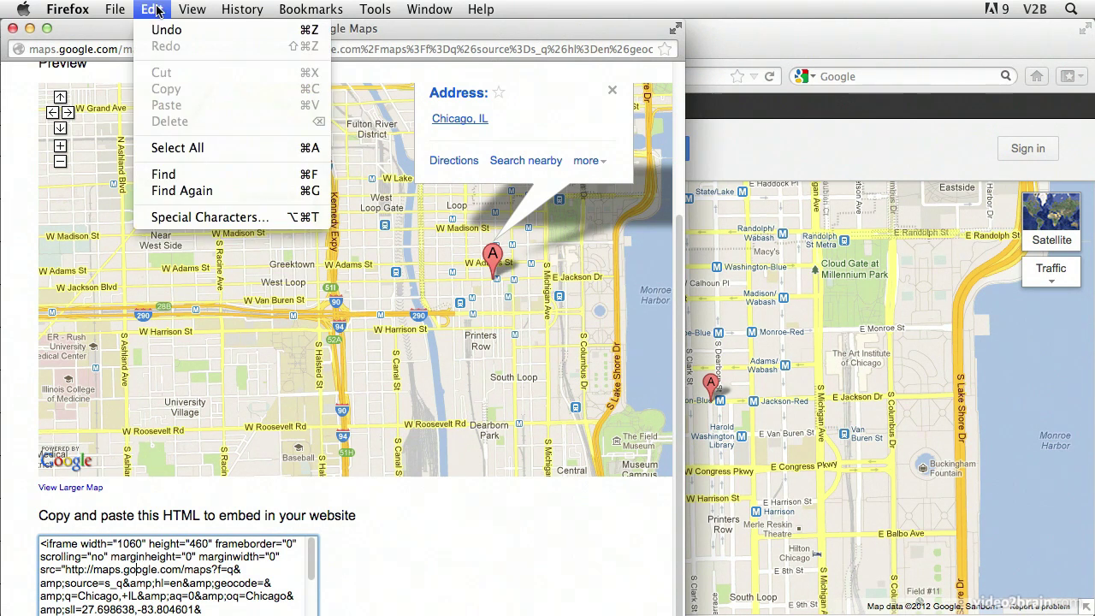
pyautogui.click(176, 148)
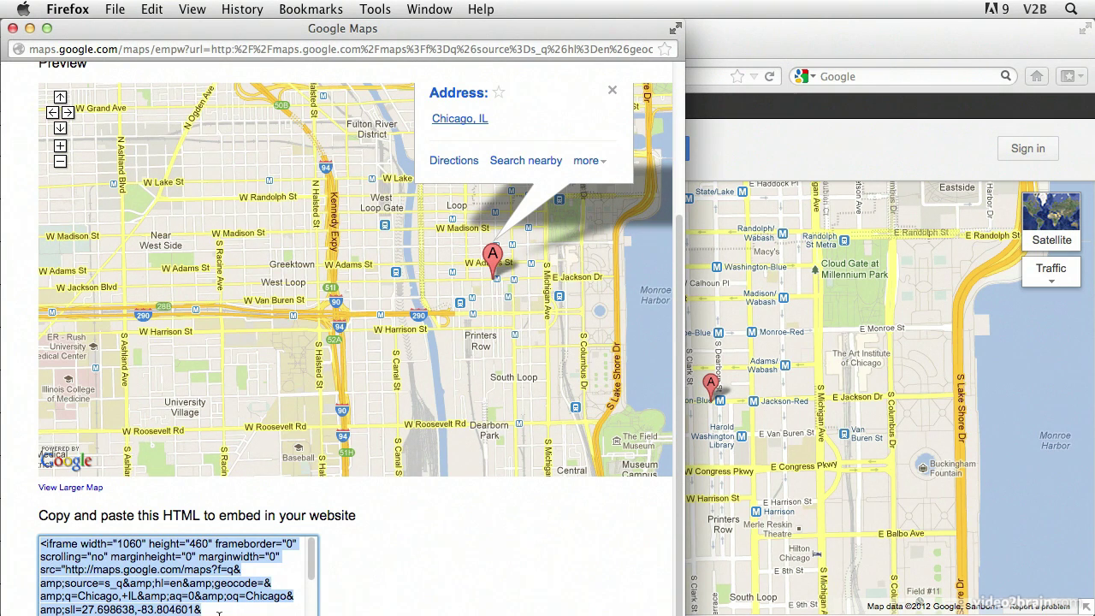
pyautogui.click(151, 10)
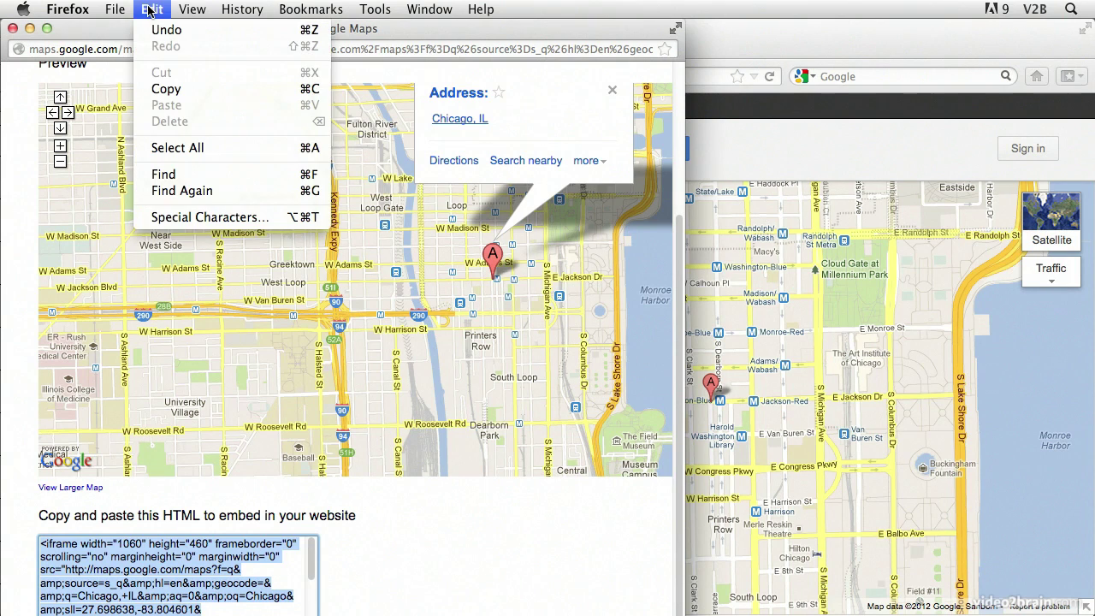
pyautogui.click(159, 89)
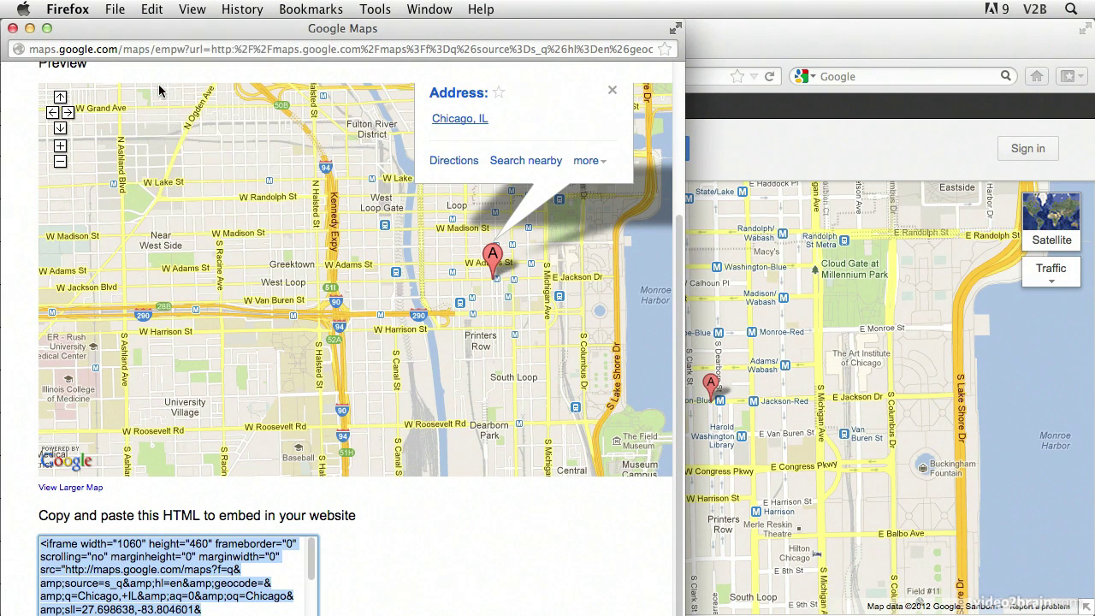
pyautogui.click(12, 29)
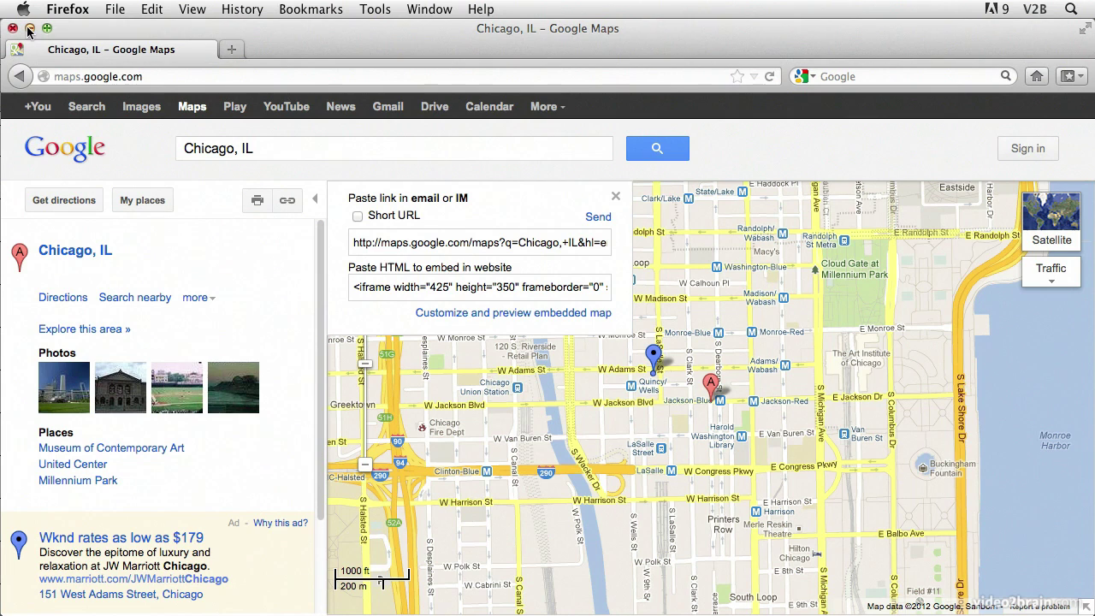
# Return to Adobe Muse, pick the Selection tool and click off the placeholder rectangle
pyautogui.press('super+Tab')
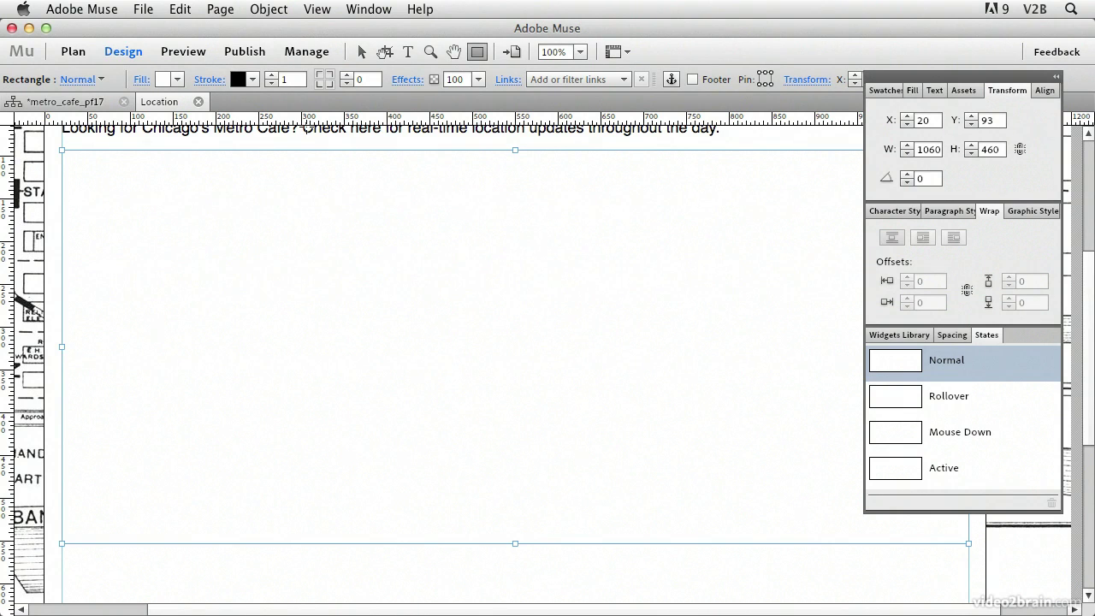
pyautogui.click(360, 53)
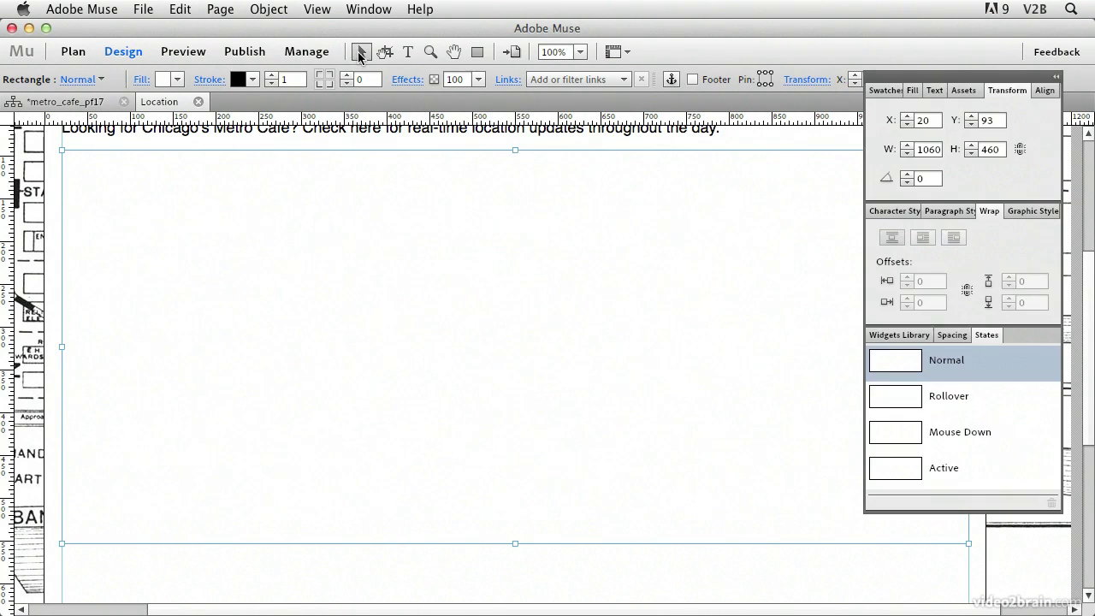
pyautogui.click(406, 201)
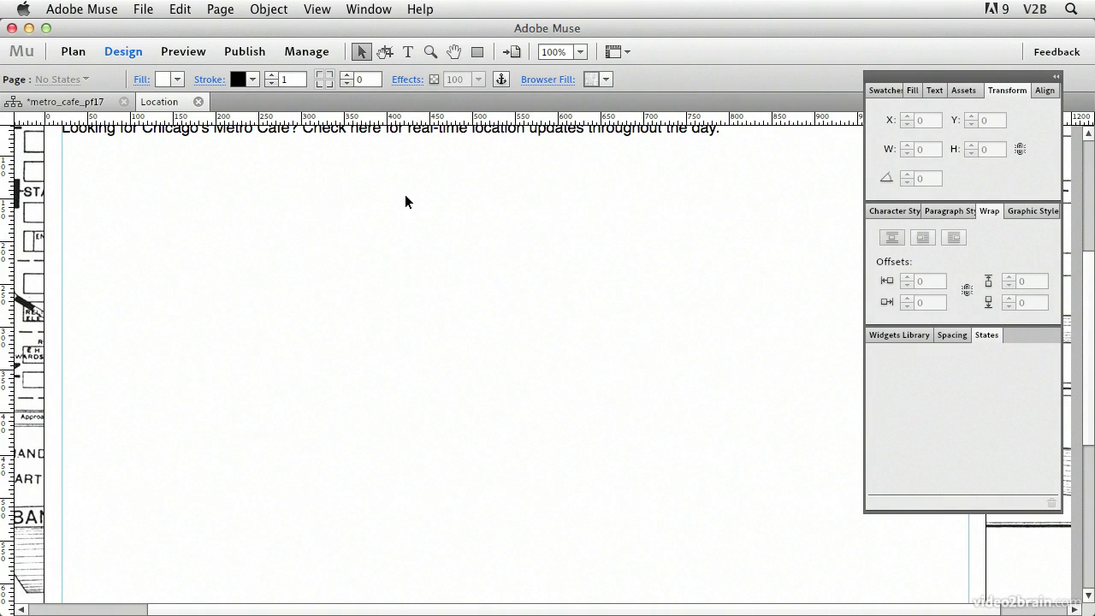
# Paste the map embed code and position the 1060-wide map at X 20, Y 99 under the intro text
pyautogui.click(179, 7)
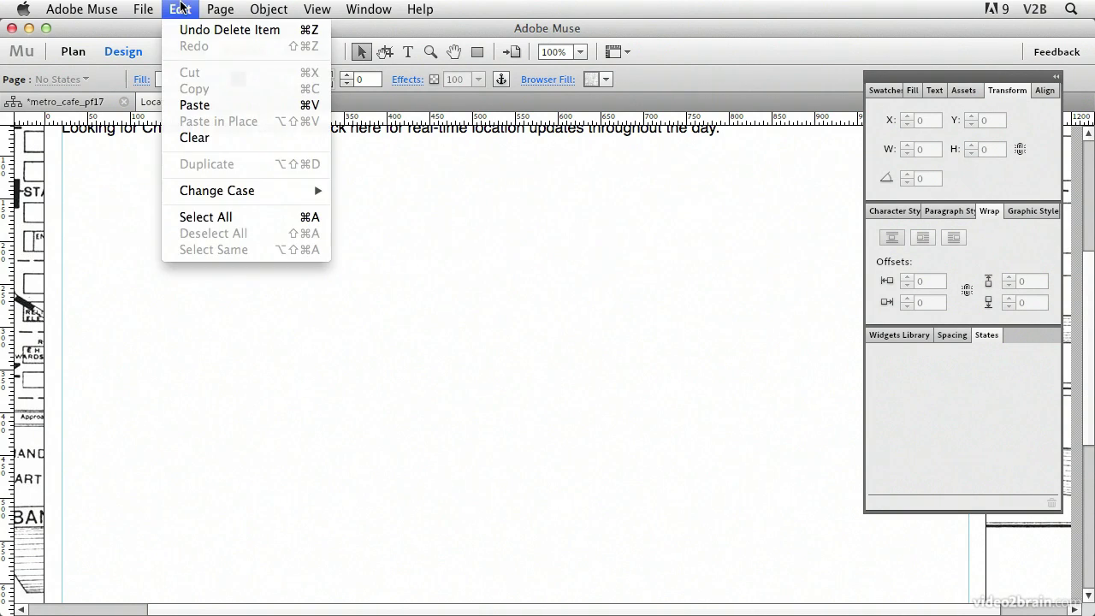
pyautogui.click(194, 105)
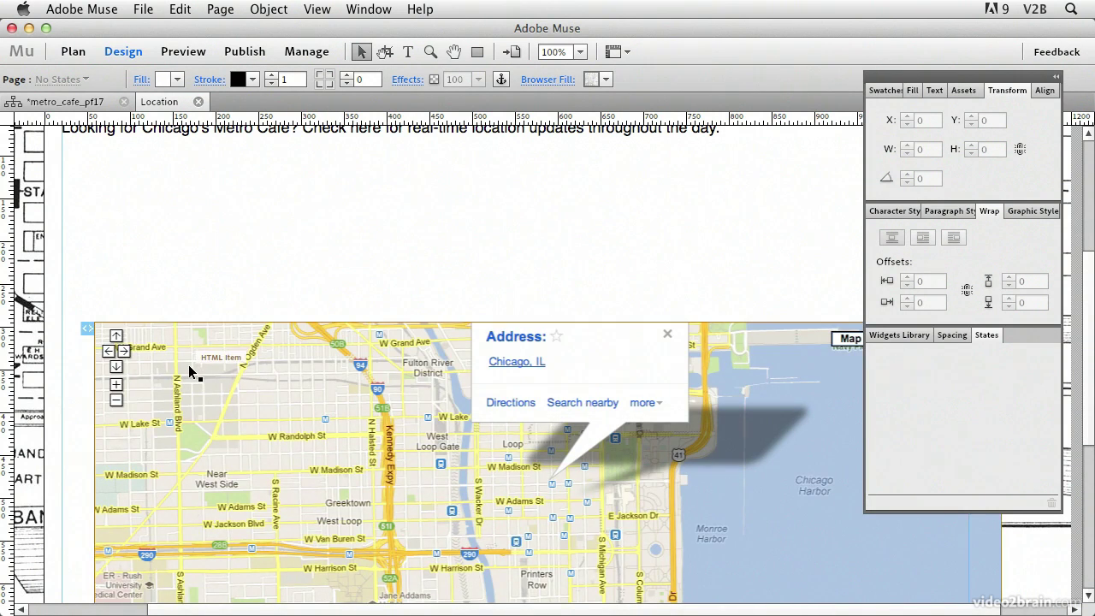
pyautogui.moveTo(190, 366); pyautogui.dragTo(157, 198)
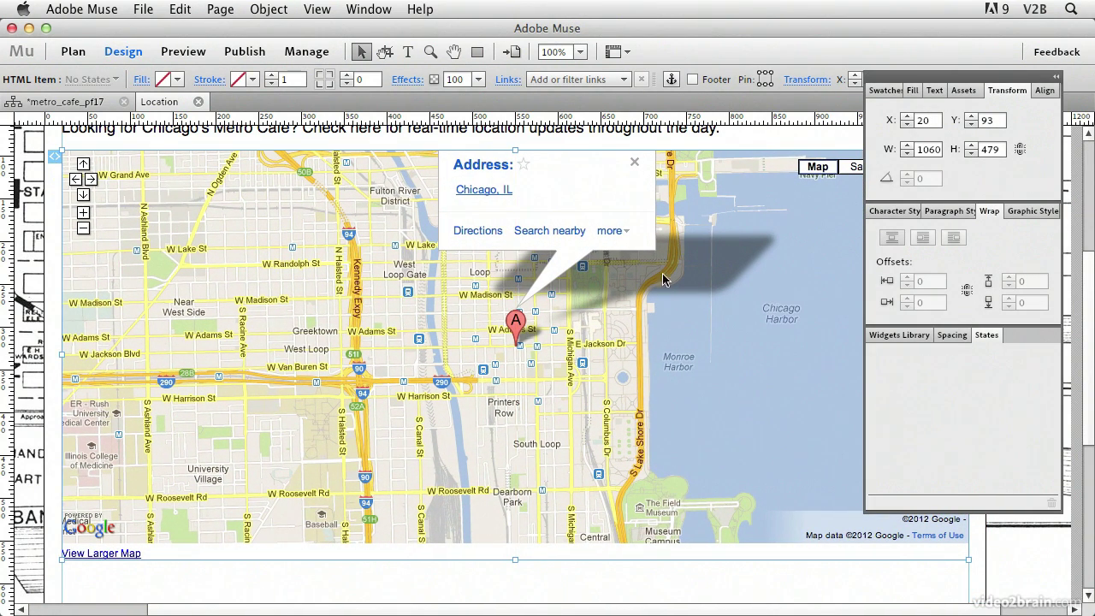
pyautogui.scroll(3, 1079, 266)
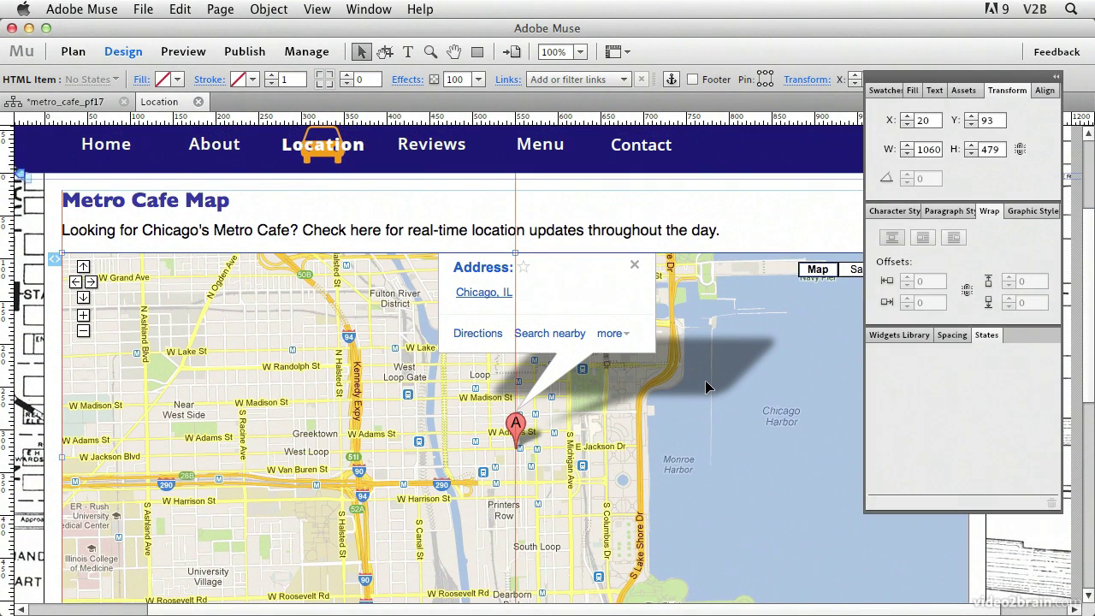
pyautogui.moveTo(707, 385); pyautogui.dragTo(706, 389)
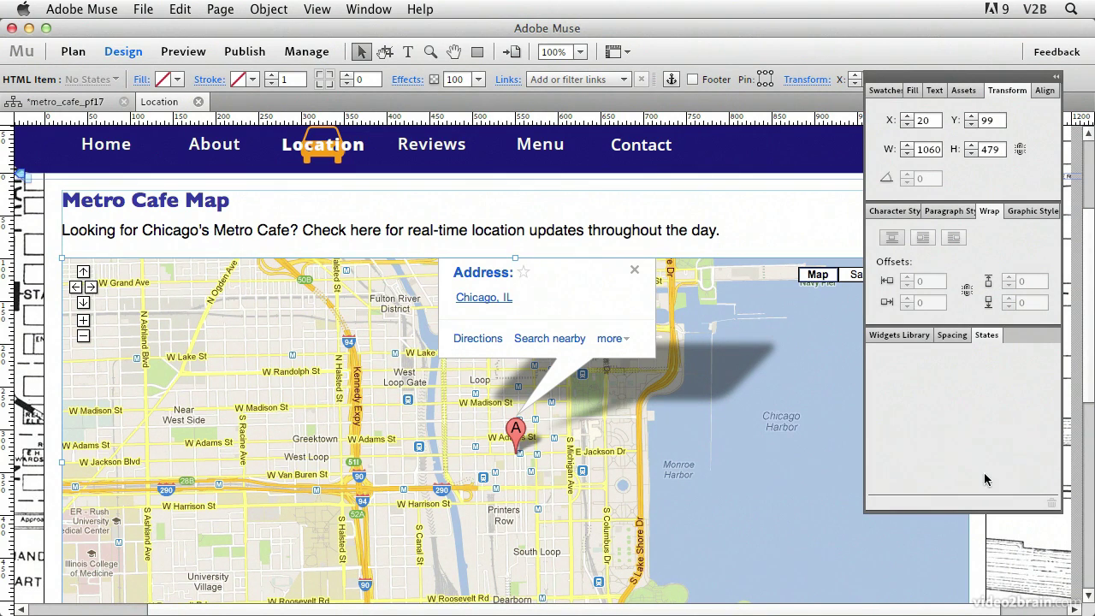
pyautogui.click(1057, 80)
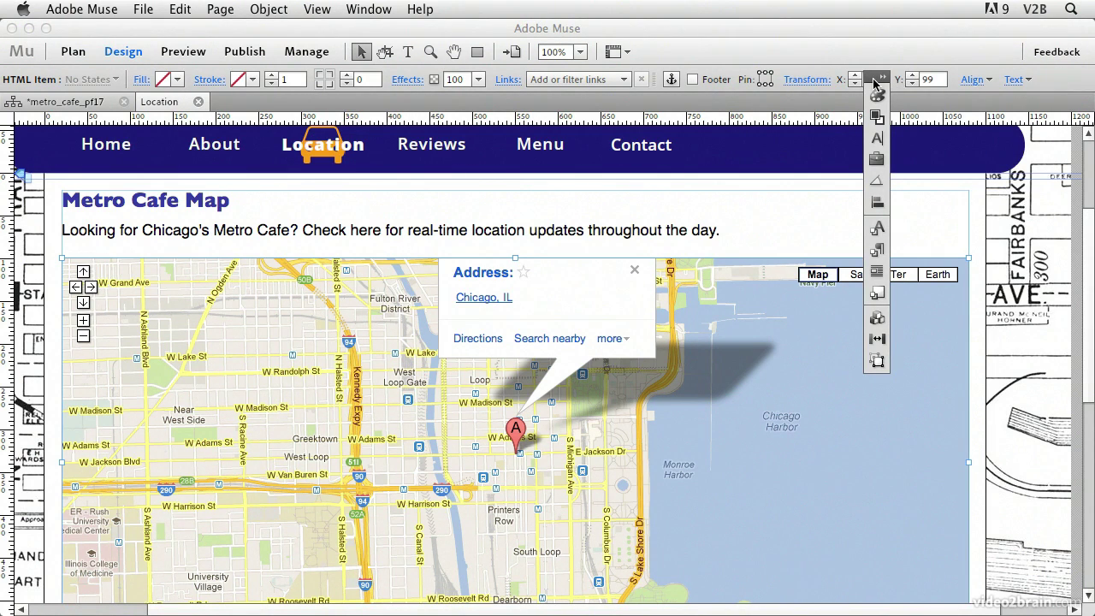
pyautogui.moveTo(876, 82); pyautogui.dragTo(1026, 122)
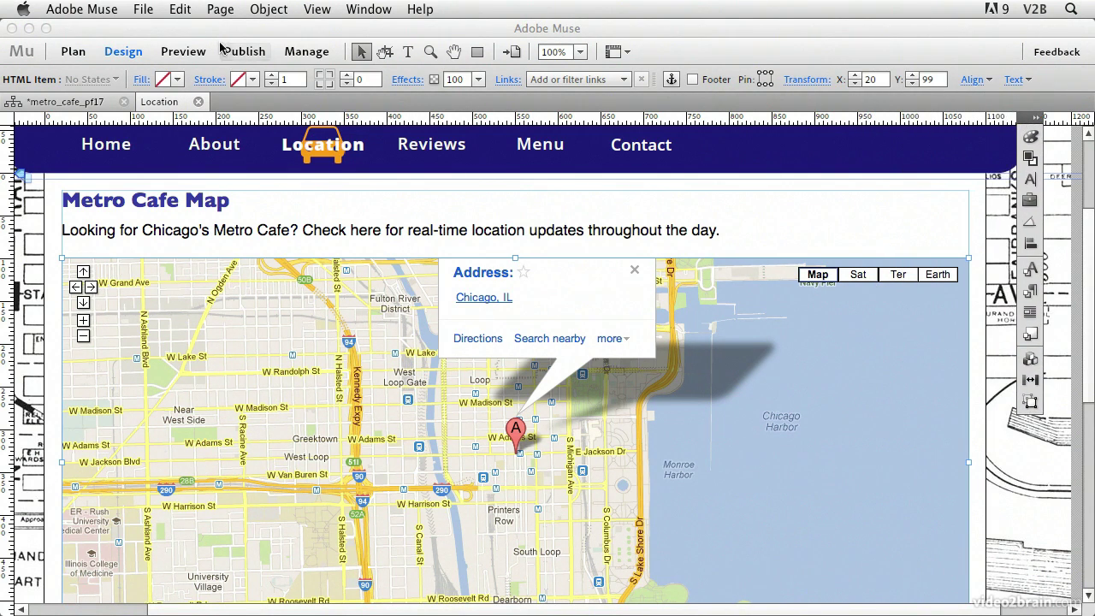
# Preview the Location page and test the map's zoom out/in and east, west, north, south panning
pyautogui.click(184, 51)
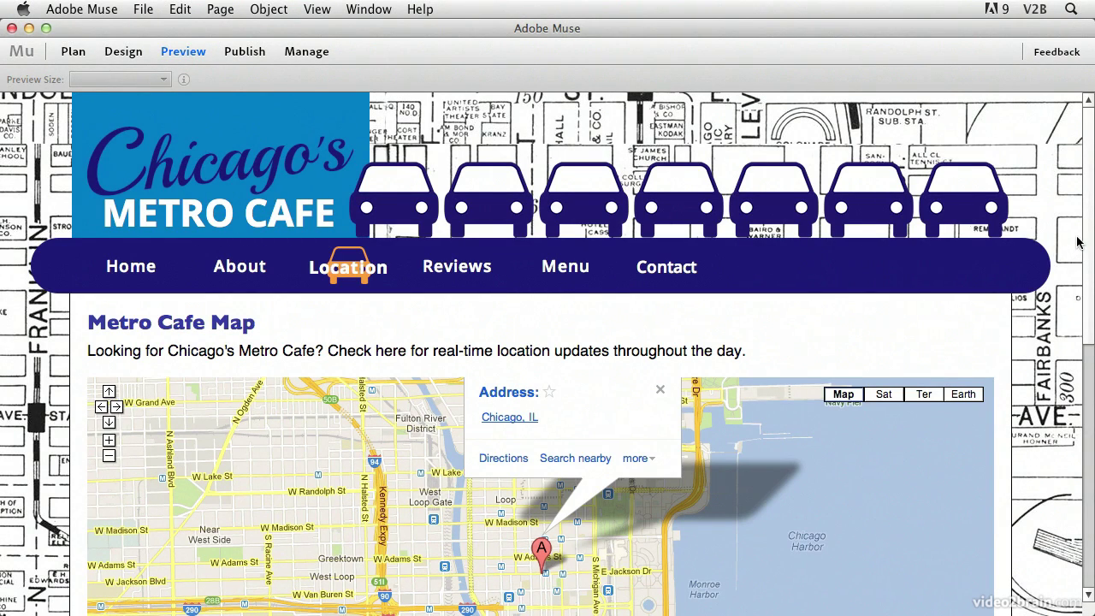
pyautogui.moveTo(1090, 242); pyautogui.dragTo(1074, 349)
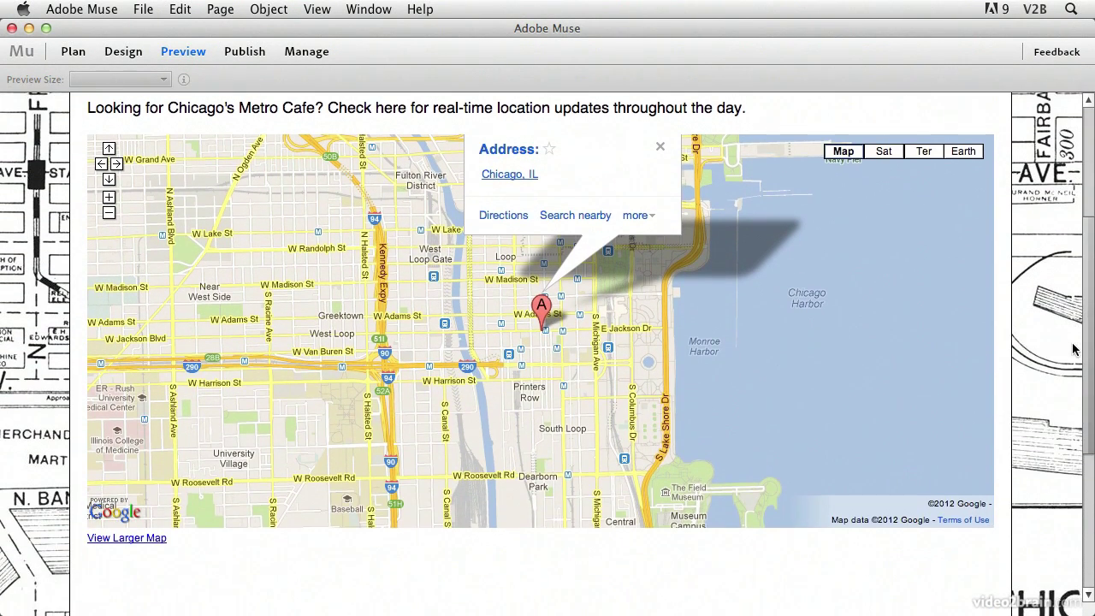
pyautogui.click(108, 213)
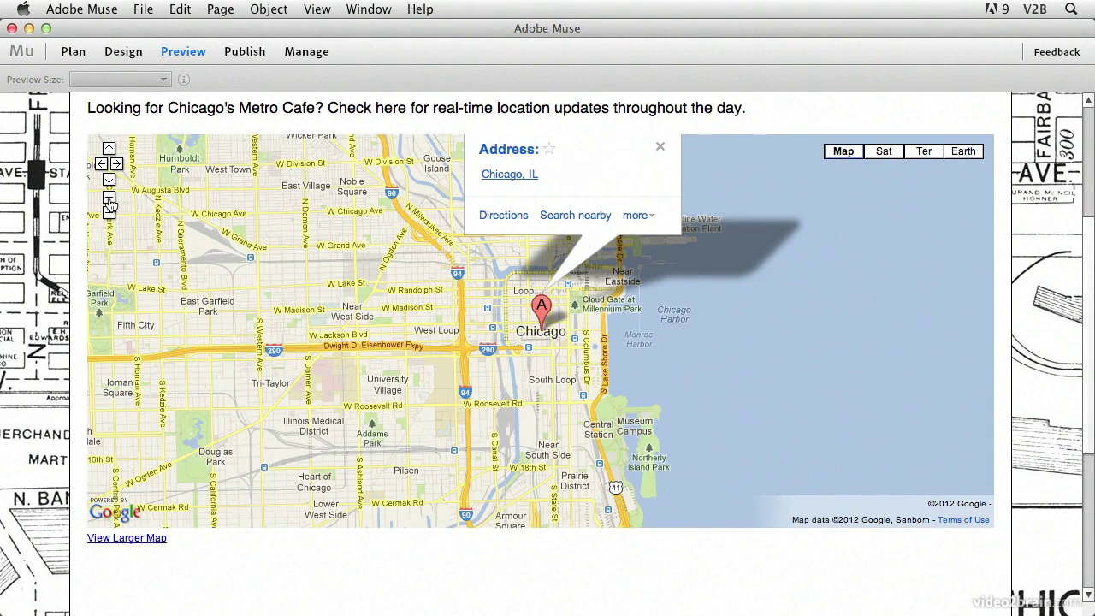
pyautogui.click(108, 199)
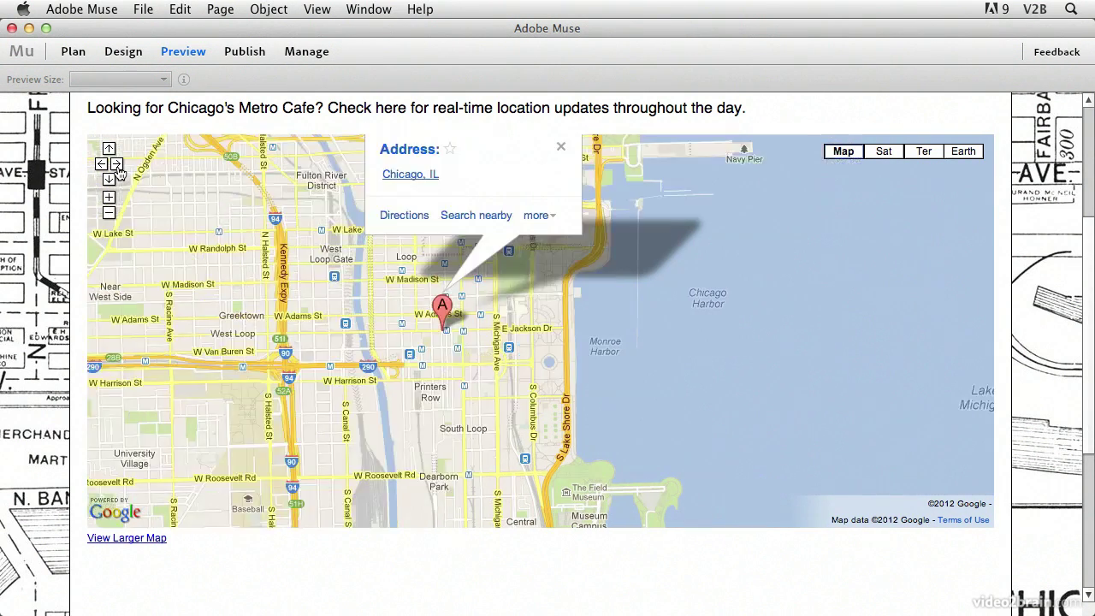
pyautogui.click(106, 167)
pyautogui.click(102, 164)
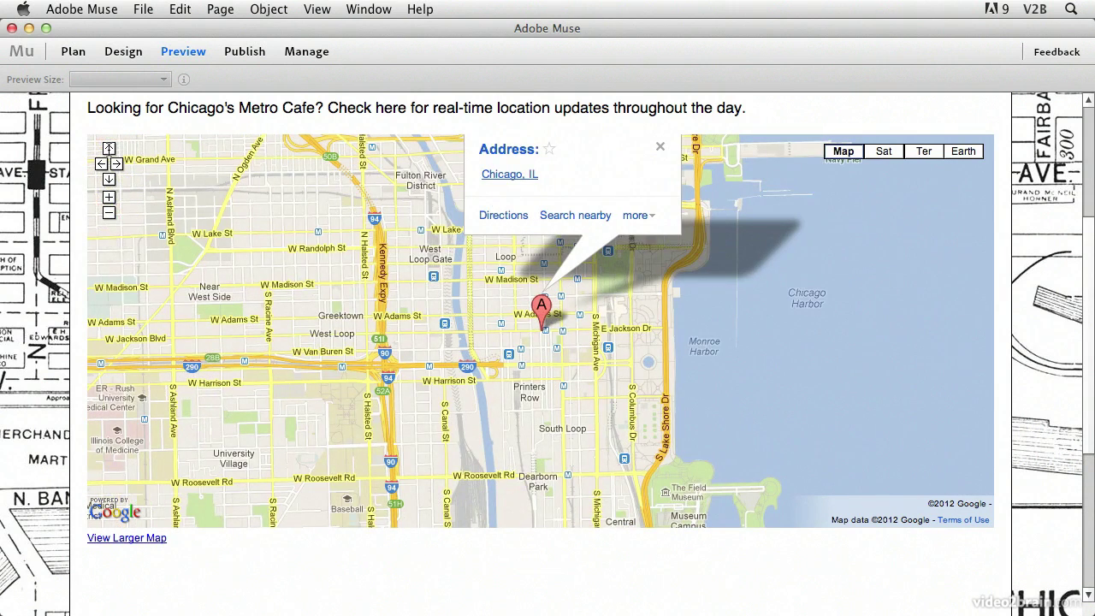
pyautogui.click(109, 150)
pyautogui.click(109, 179)
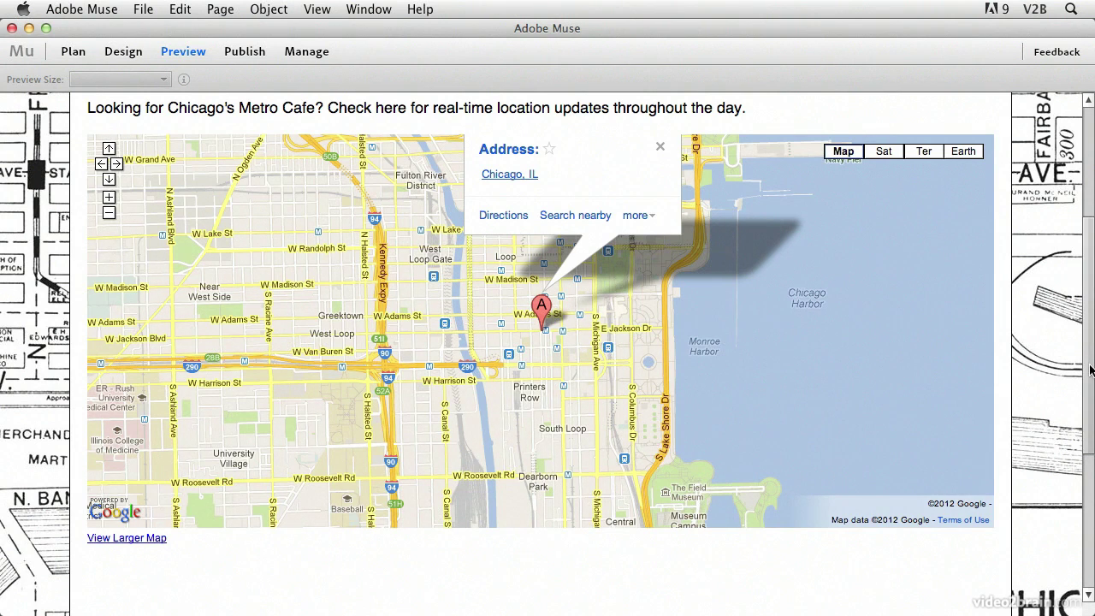
pyautogui.moveTo(1087, 370); pyautogui.dragTo(1086, 340)
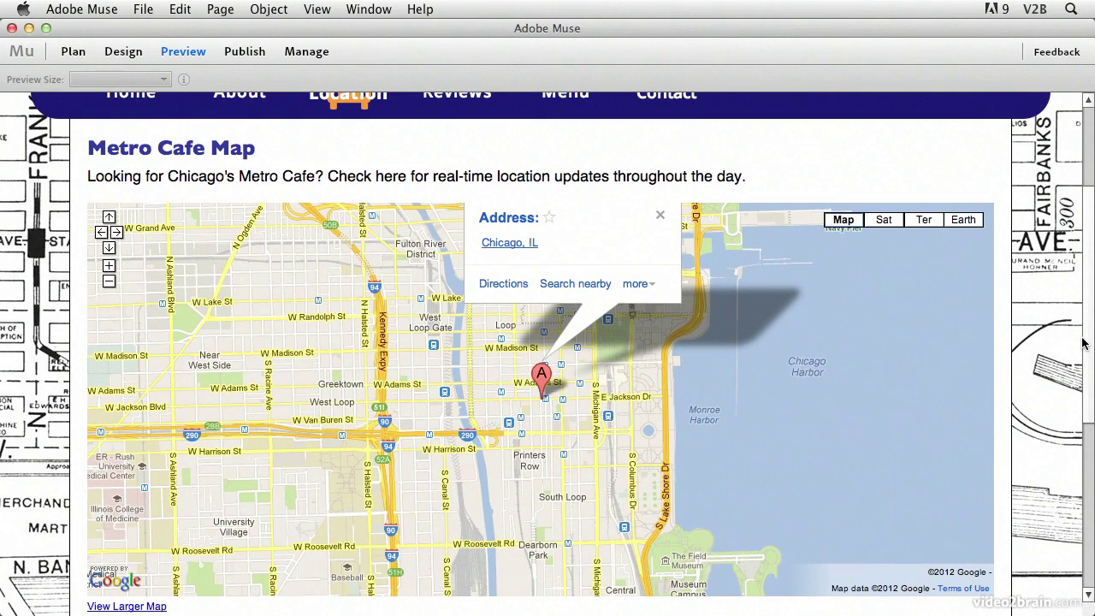
pyautogui.moveTo(1088, 343); pyautogui.dragTo(1089, 264)
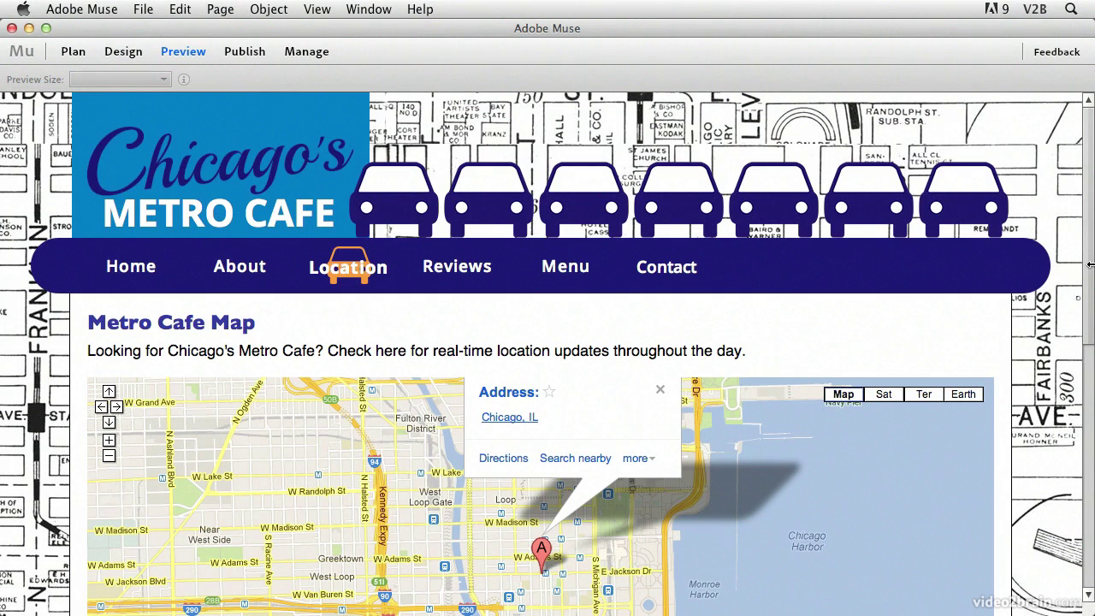
pyautogui.moveTo(1090, 265); pyautogui.dragTo(1091, 308)
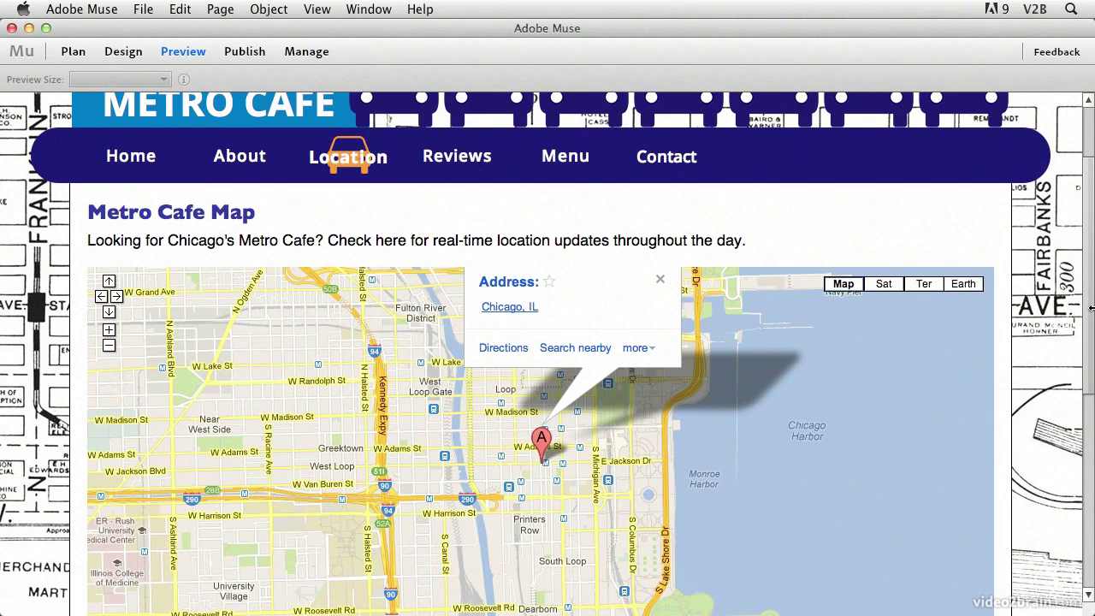